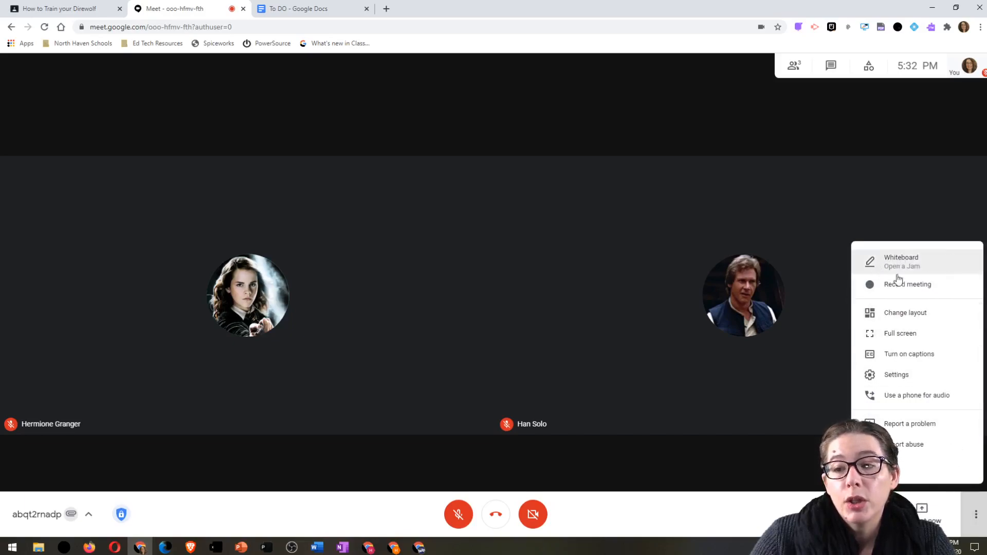
- Start a new whiteboard in the meeting and share the Jam with both participants with Edit access
click(935, 269)
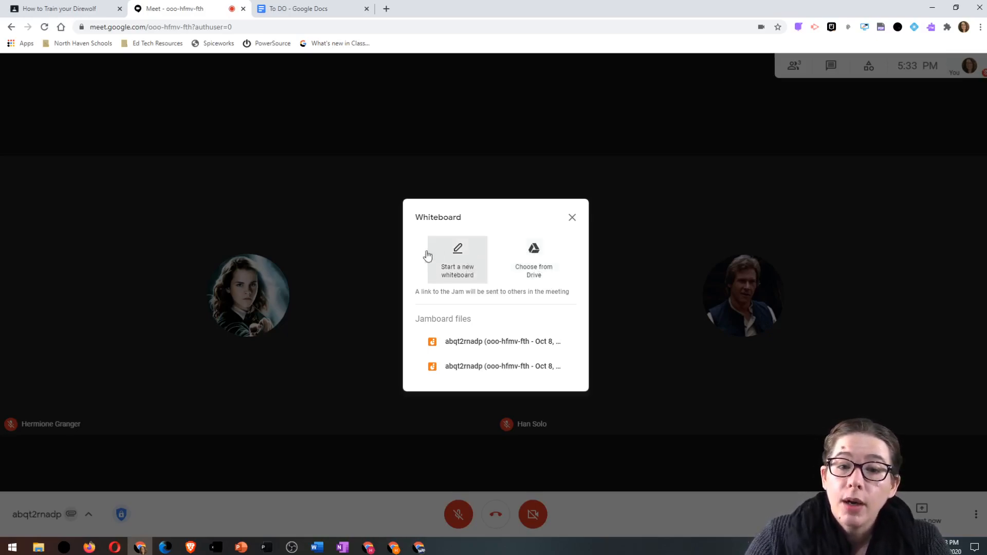
click(462, 269)
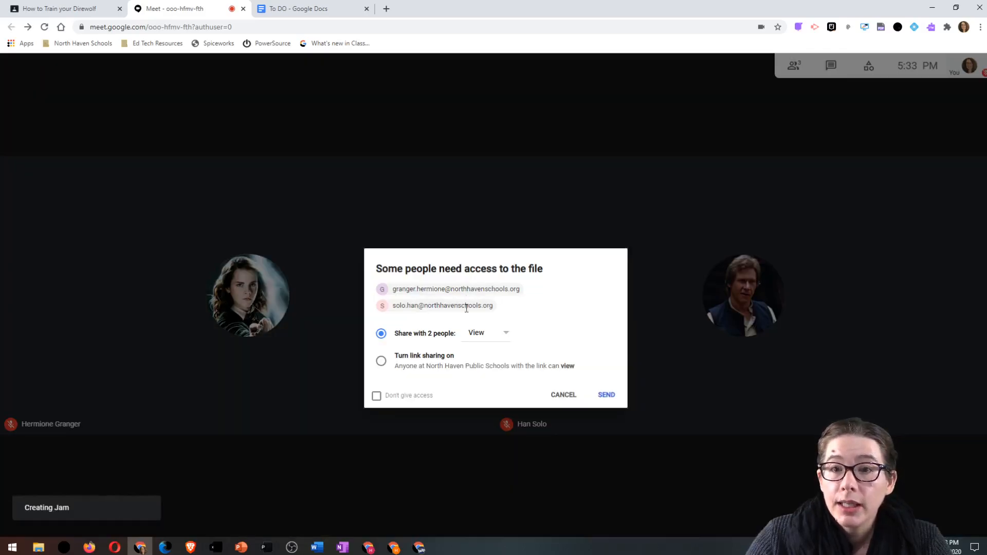
click(498, 337)
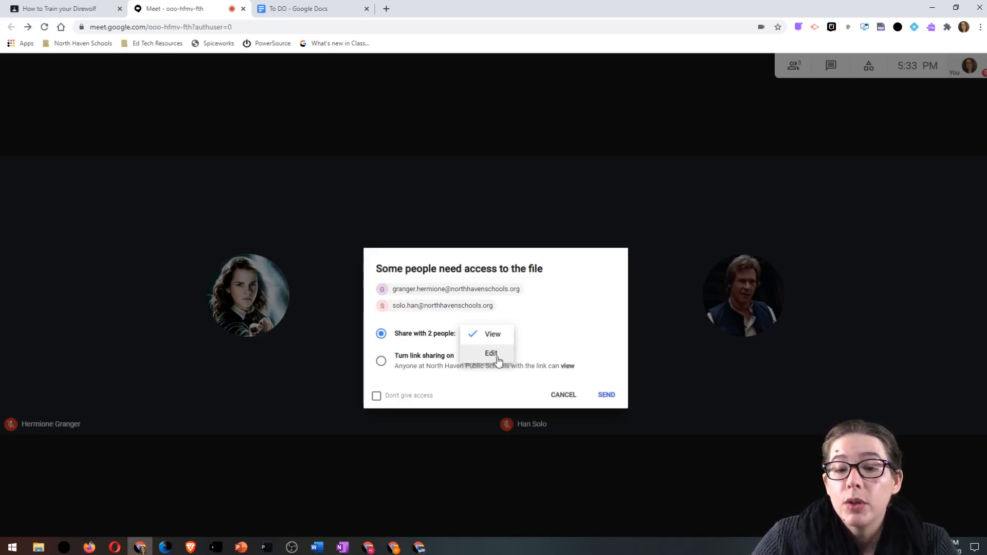
click(495, 355)
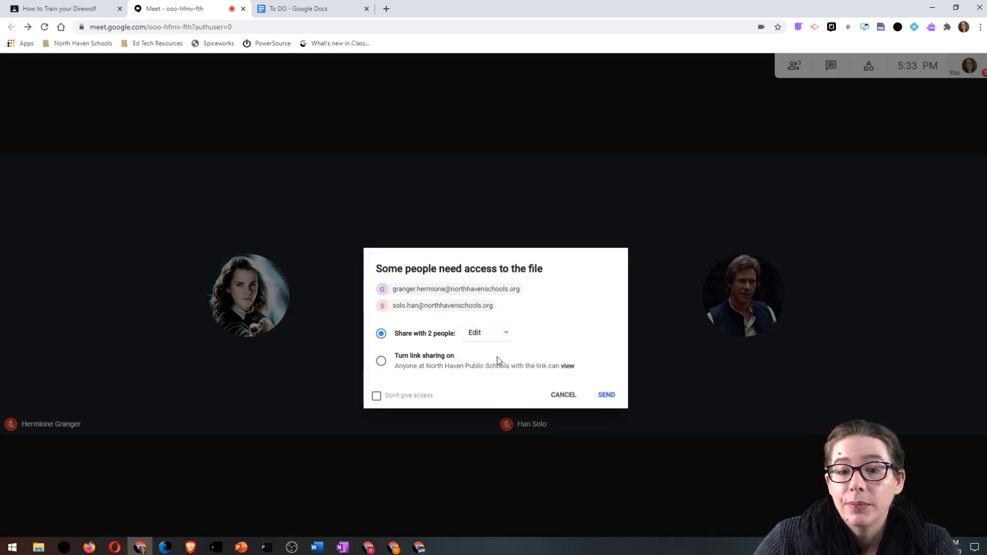
click(608, 397)
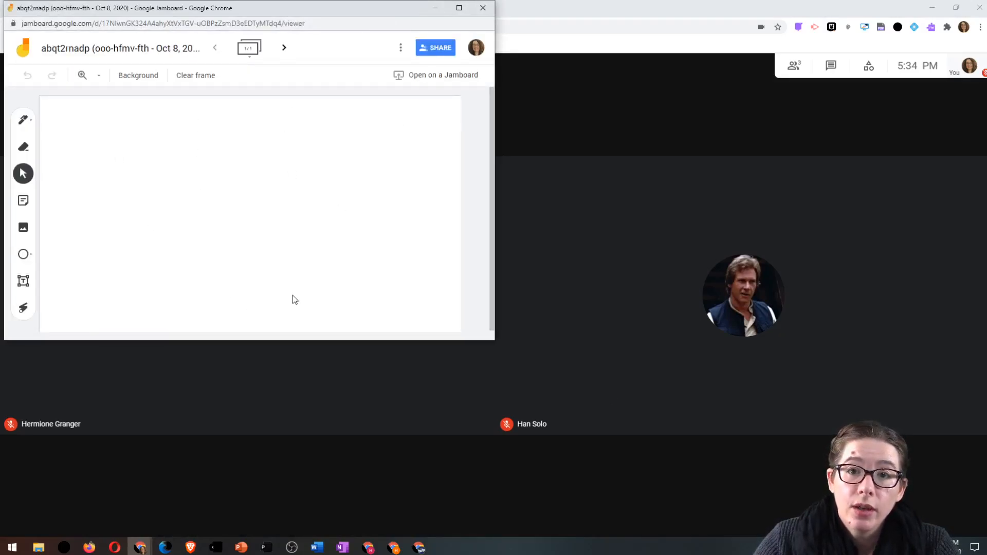
- Switch to another participant's meeting window, maximize it and open the shared Jam link from the meeting chat
drag(0, 118, 718, 92)
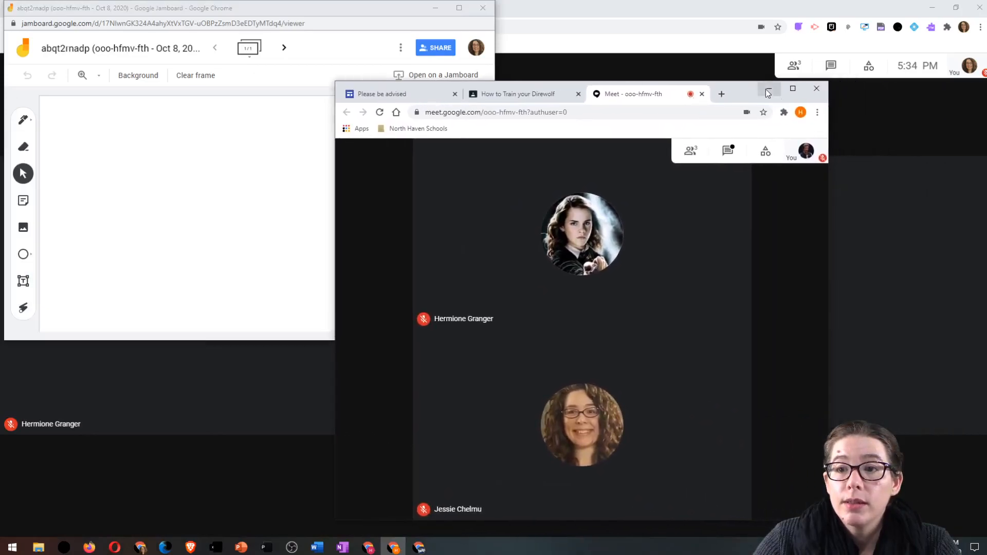
click(793, 91)
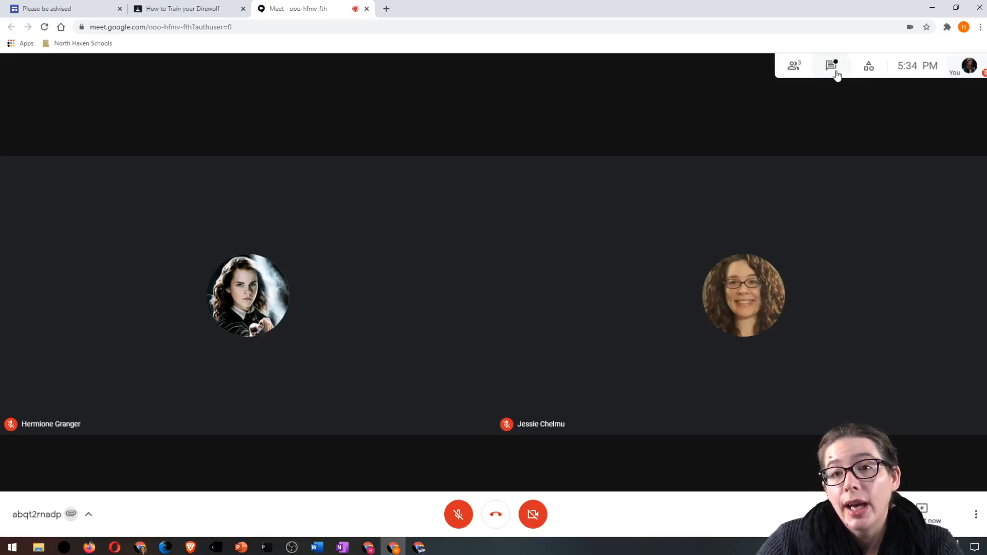
click(834, 66)
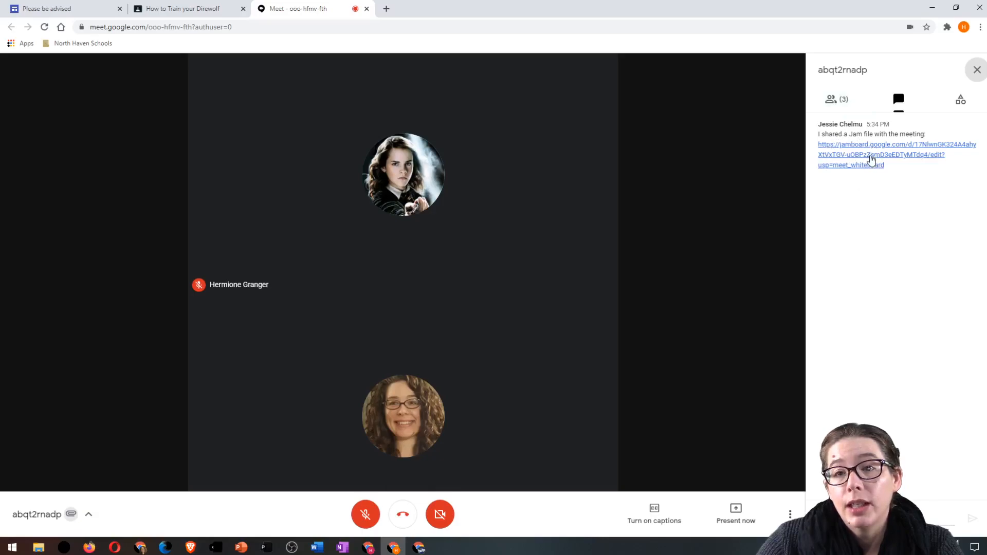
click(871, 160)
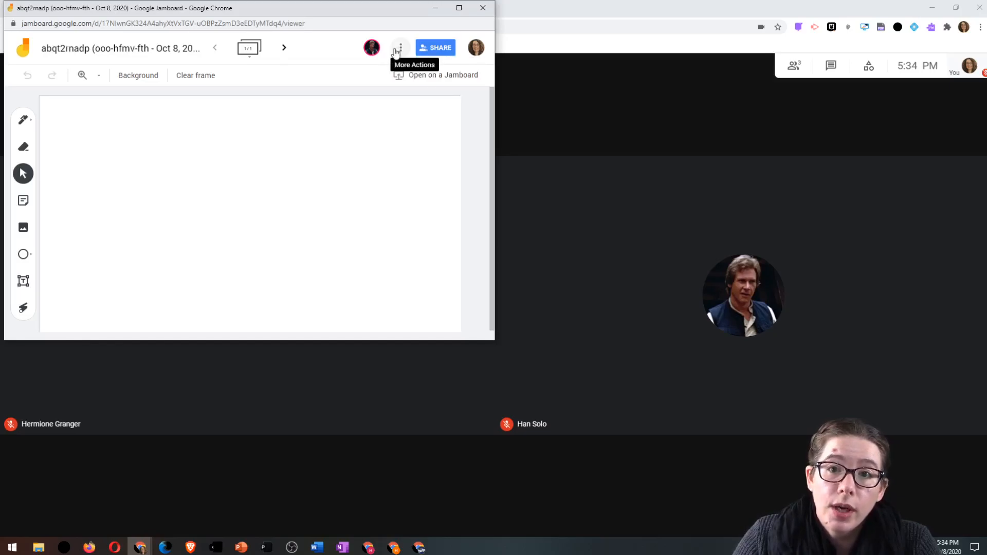
- Arrange the host's Jamboard window on the right half of the display with the Meet window filling the left half
drag(328, 8, 482, 46)
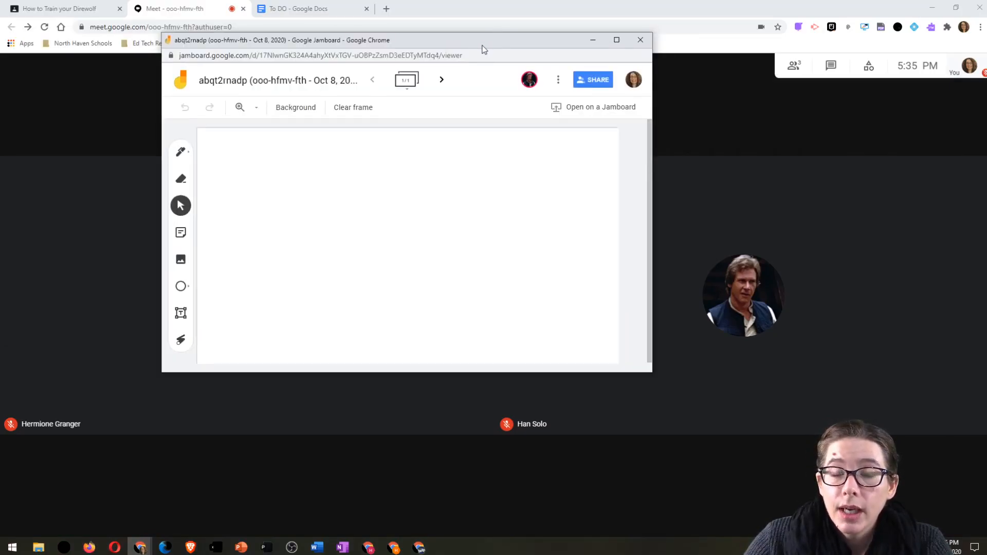
drag(482, 46, 986, 230)
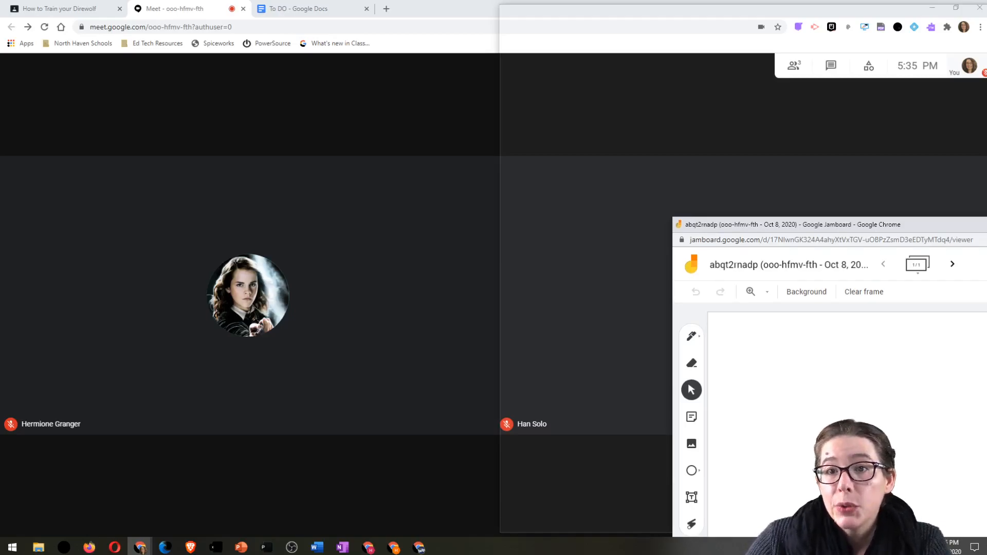
drag(986, 230, 986, 230)
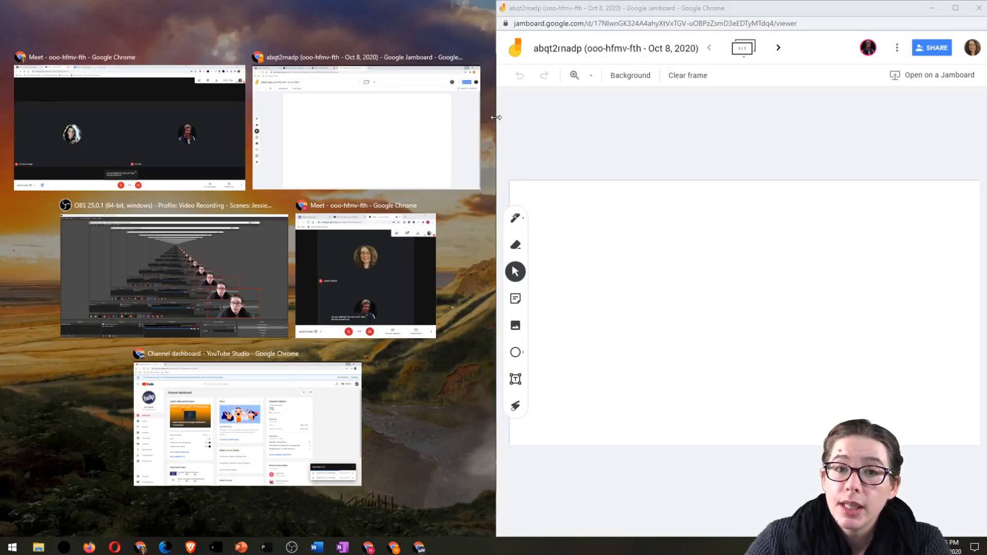
click(134, 123)
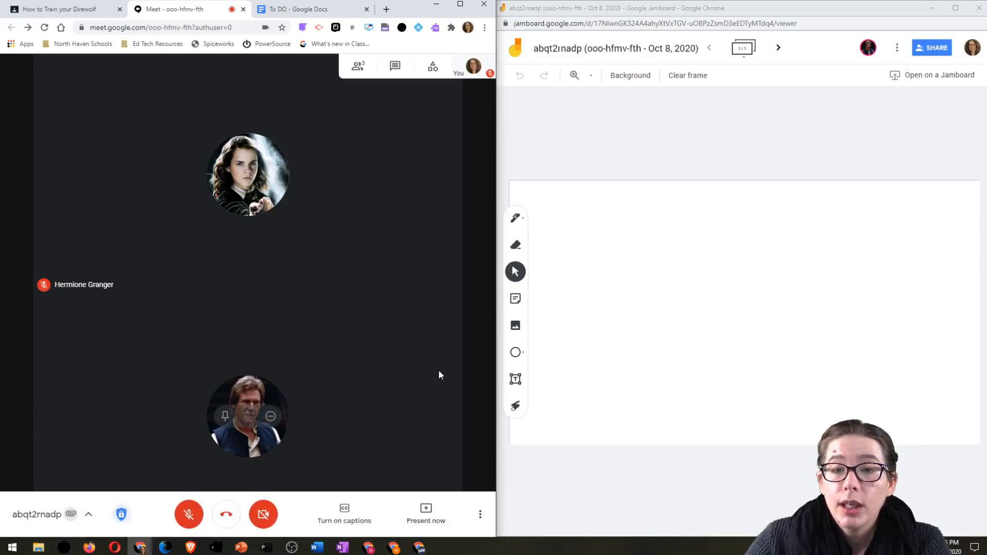
- Set the maximum number of tiles in the meeting's Tiled layout to 16
click(481, 521)
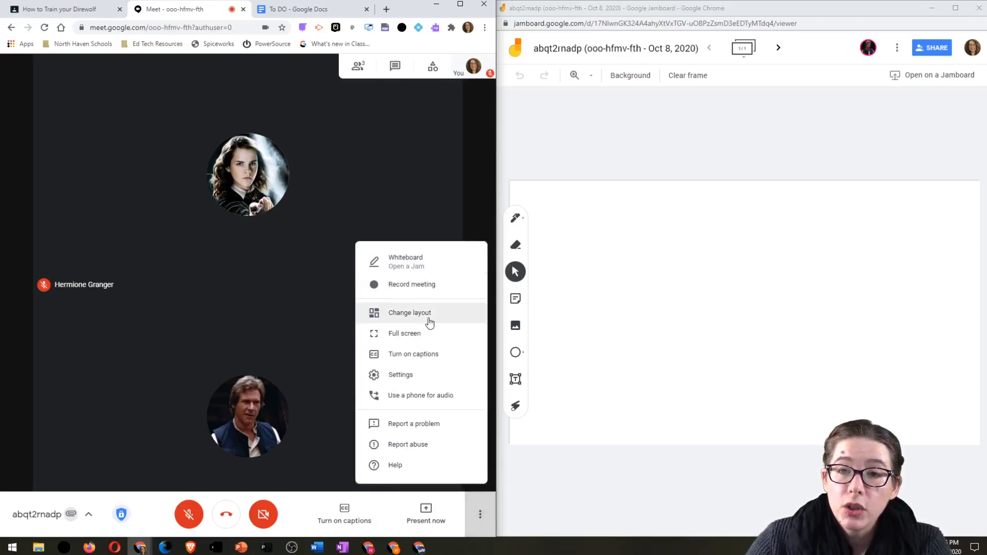
click(429, 322)
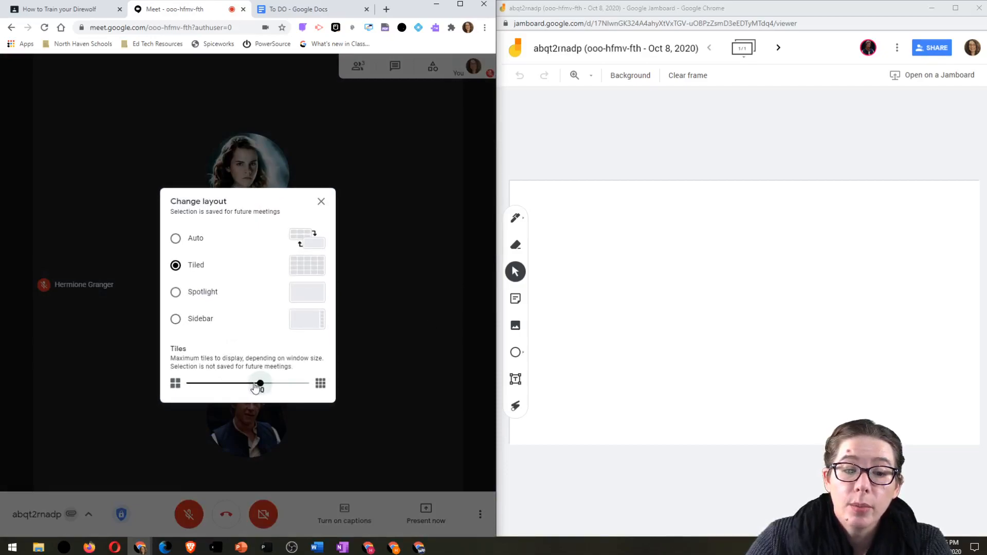
mouse_move(243, 388)
drag(242, 387, 260, 383)
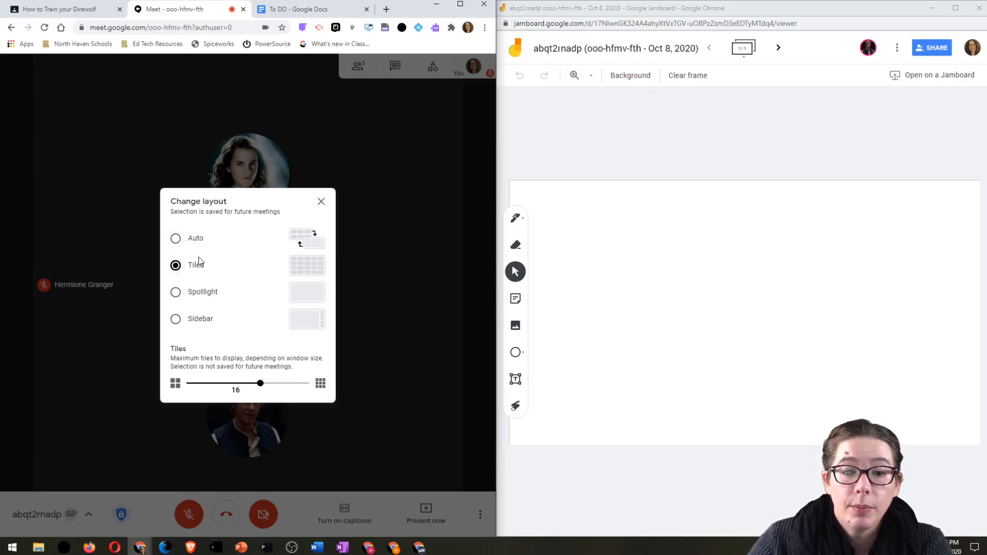
click(154, 326)
- Open the Jam's rename dialog and accept its existing name
click(597, 49)
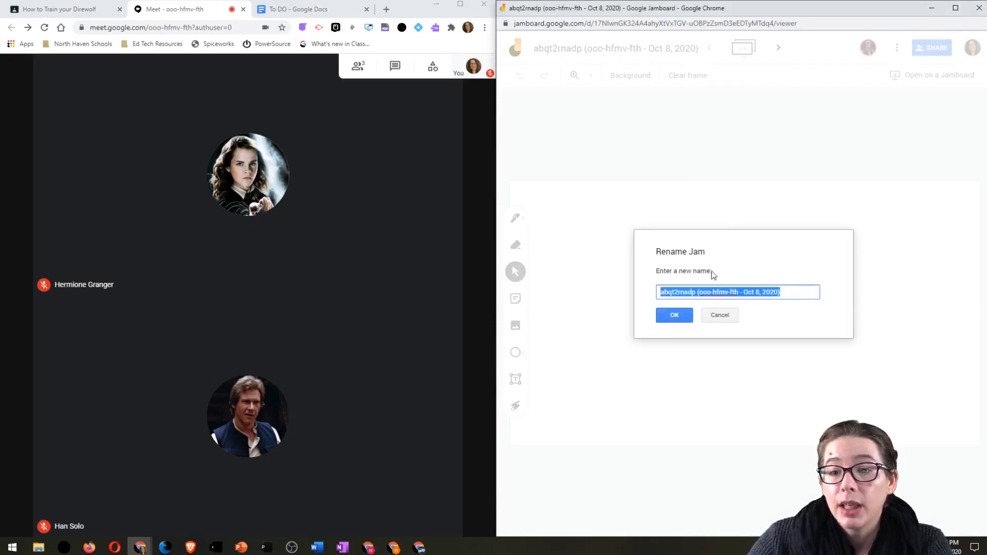
click(675, 315)
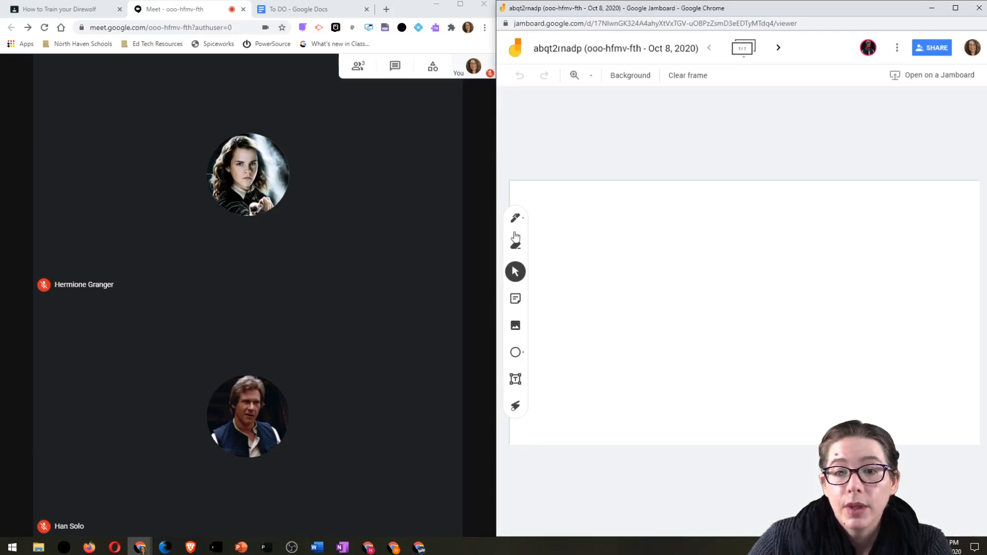
- Try the available pen types, leave the drawing tool set to the brush, and return to the Select tool
click(522, 221)
click(523, 223)
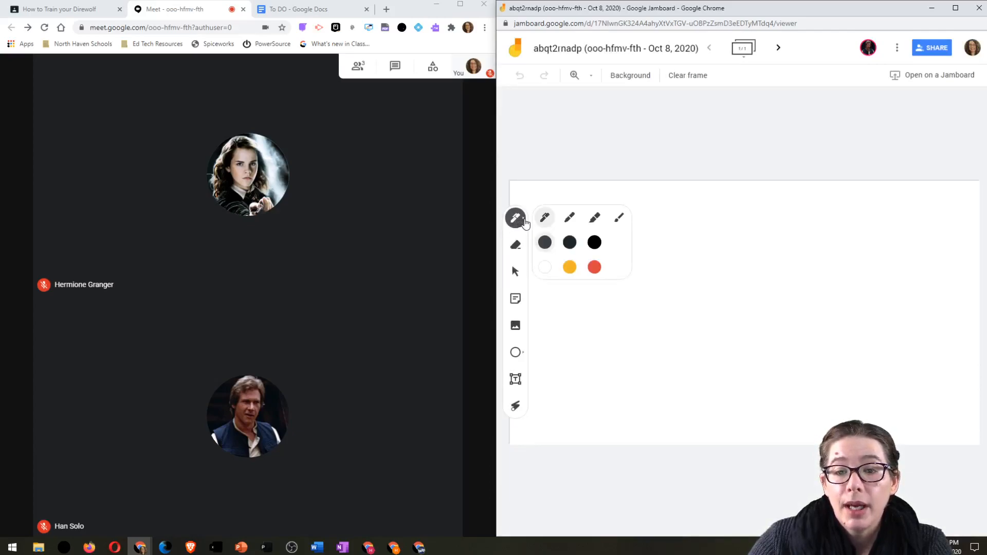
click(570, 219)
click(594, 219)
click(620, 219)
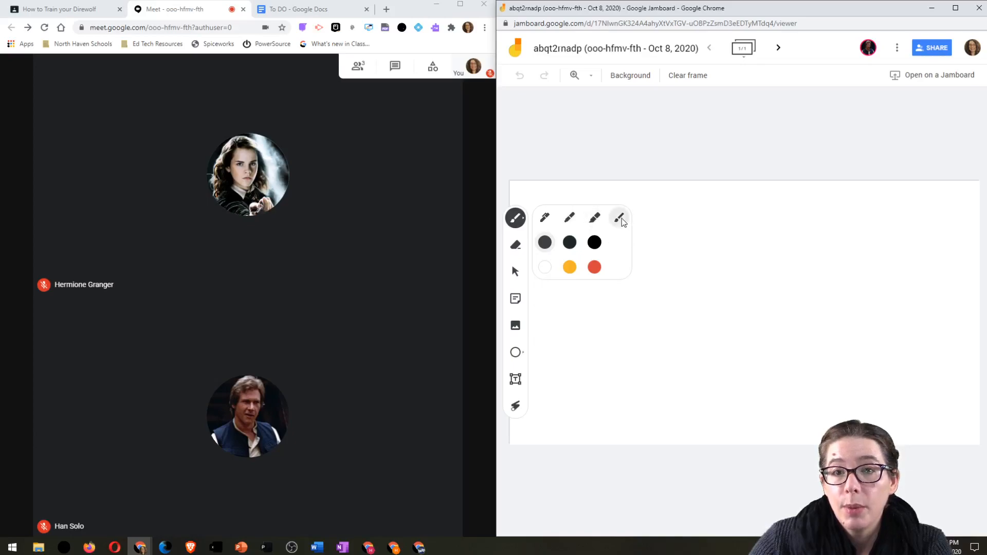
click(516, 245)
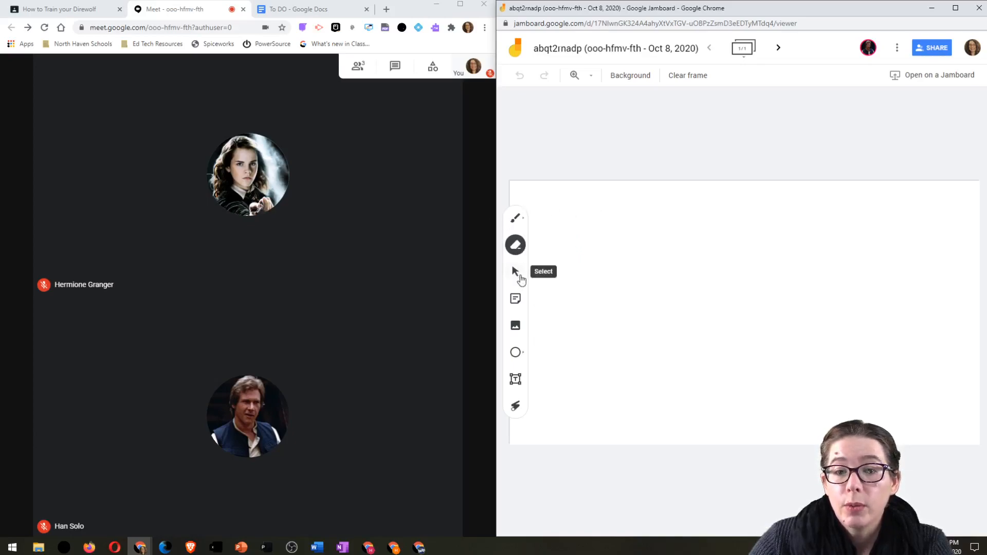
click(515, 272)
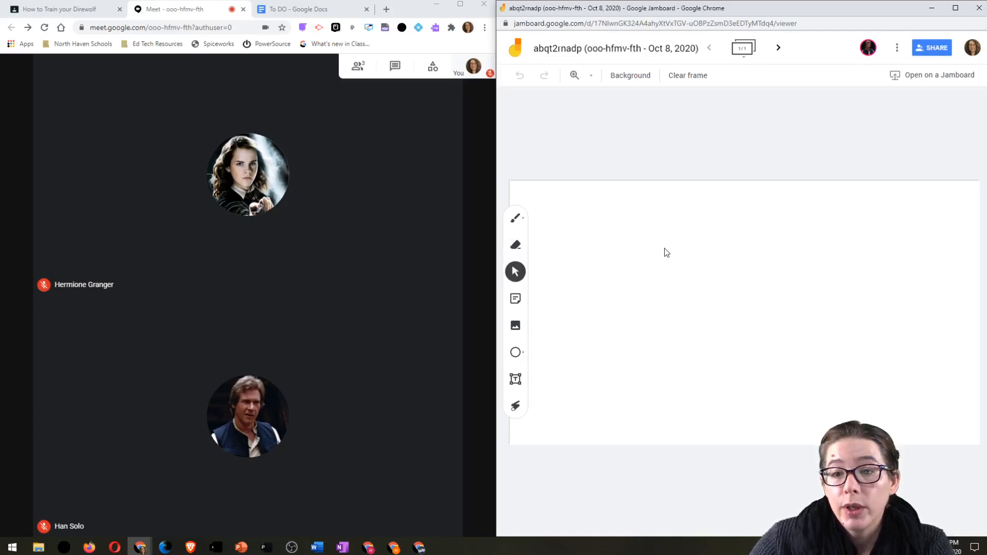
- Add a blue sticky note reading "Hi!" to the frame and close the note editor
click(520, 307)
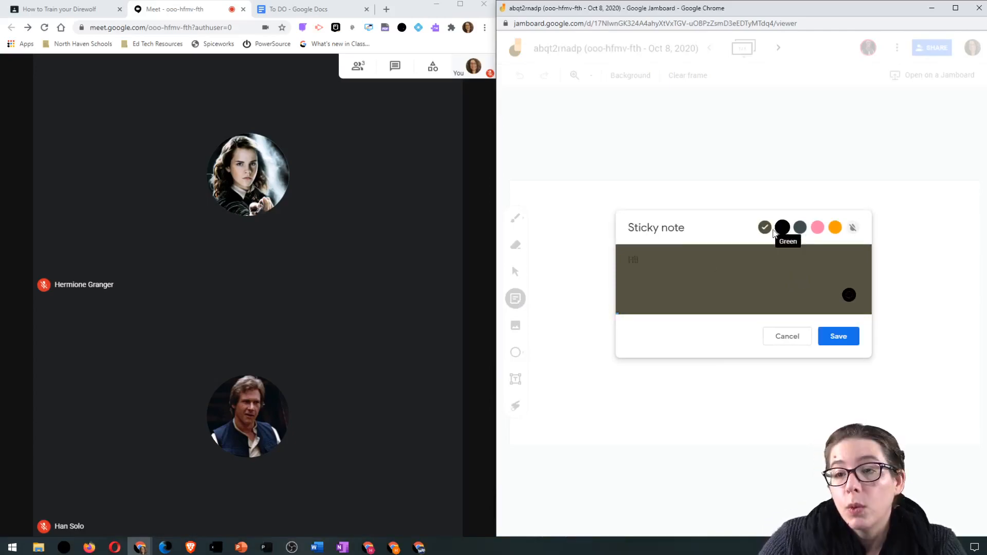
click(782, 227)
click(800, 227)
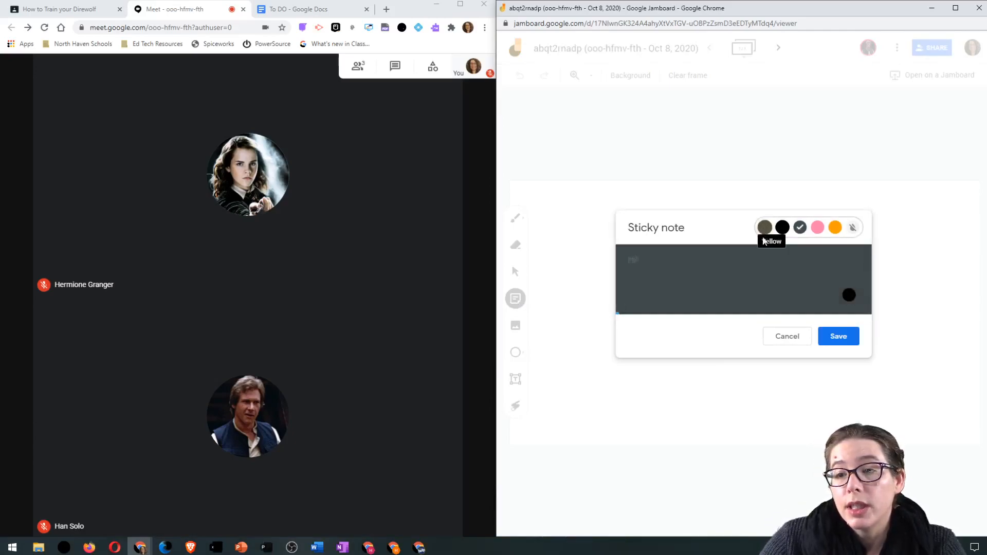
click(856, 339)
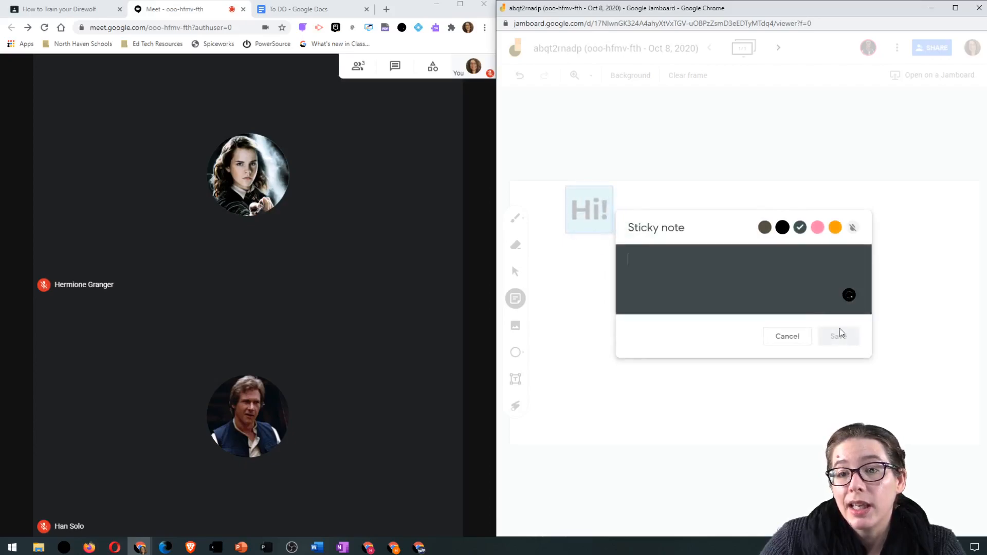
click(787, 336)
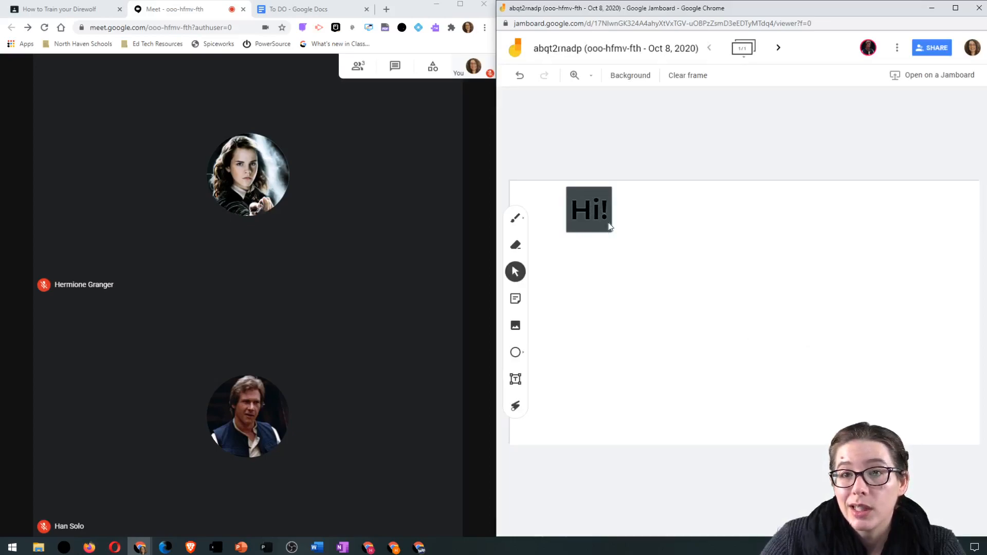
- Examine the sources for adding images, the available shapes and the text box tool
click(517, 327)
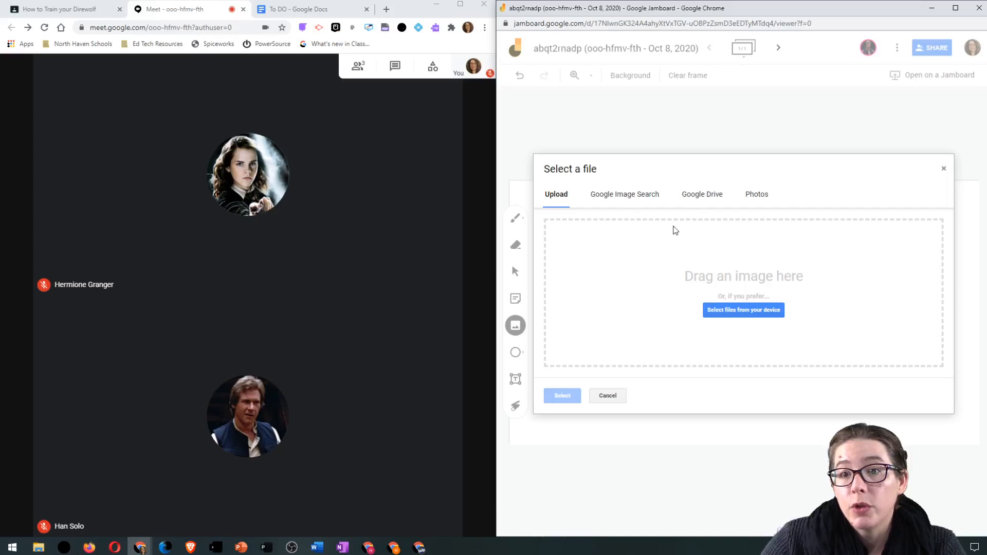
click(944, 169)
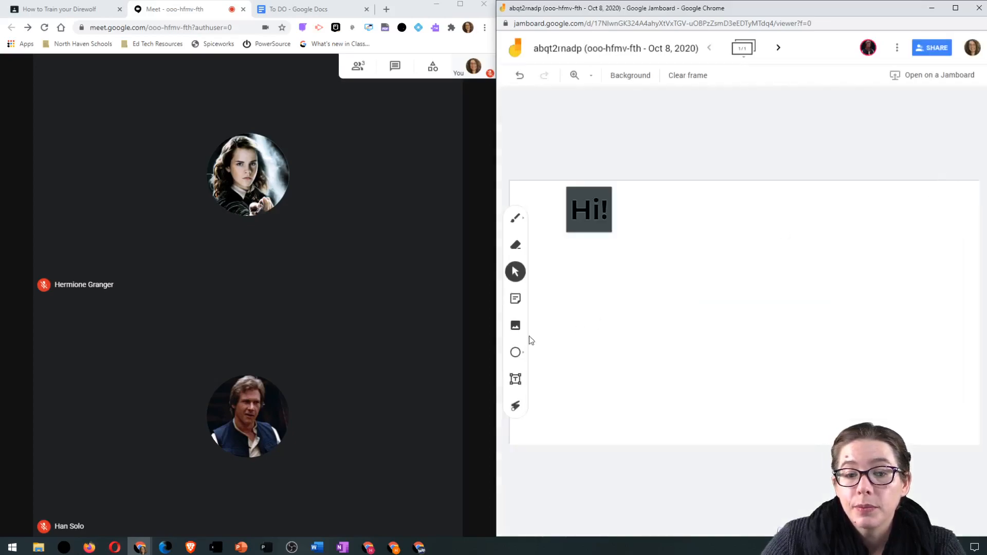
click(518, 353)
click(515, 353)
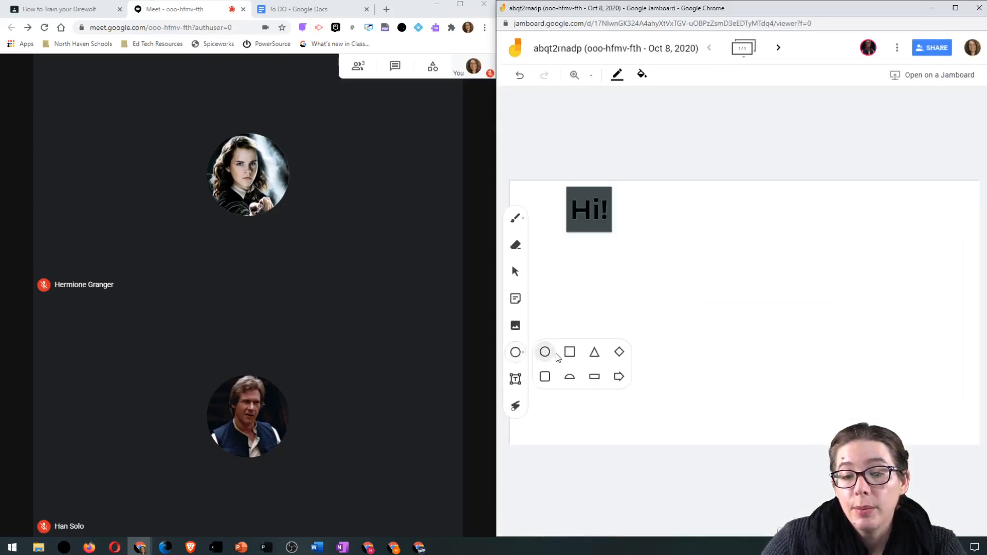
click(515, 379)
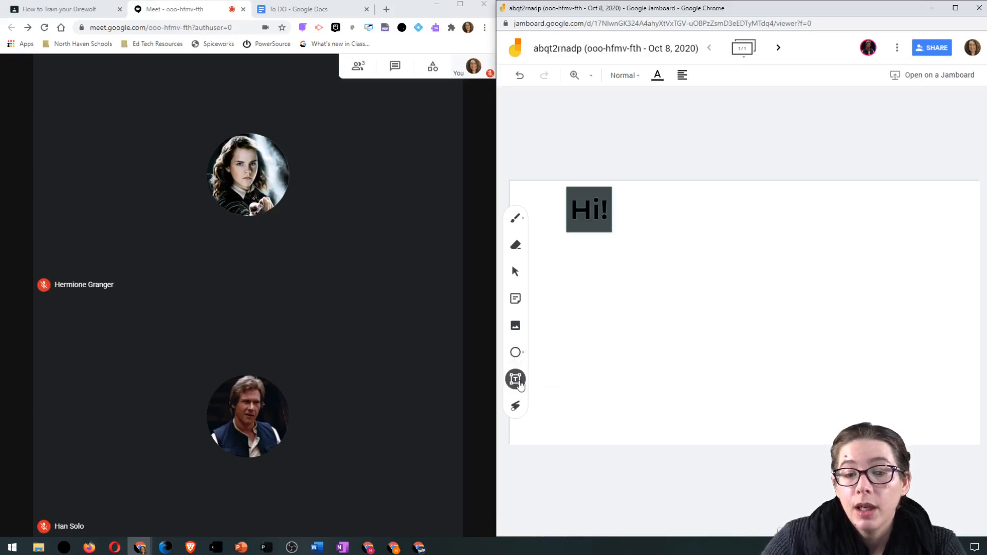
- Trace temporary laser strokes around the "Hi!" note and across the frame, and return to the brush tool
click(514, 412)
drag(635, 301, 785, 380)
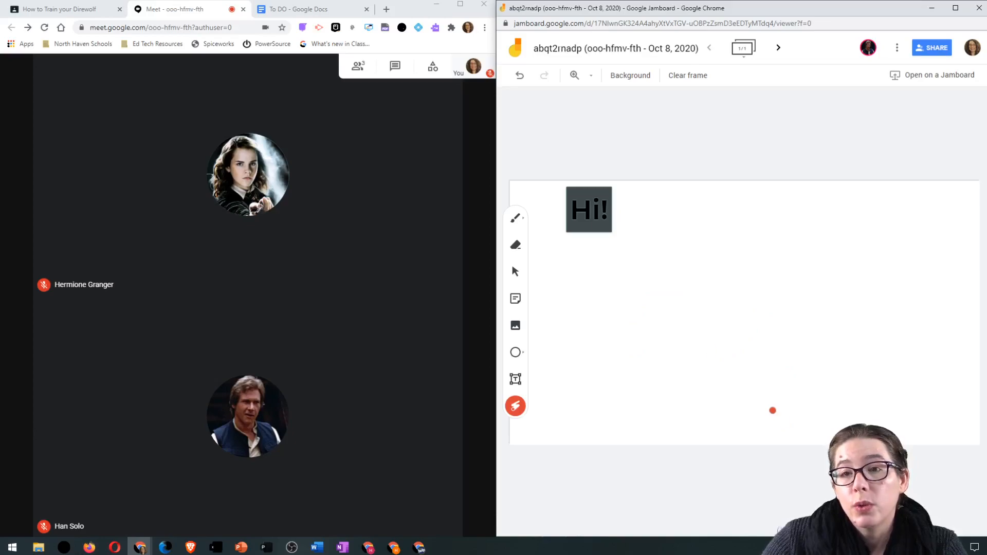
drag(577, 178, 632, 201)
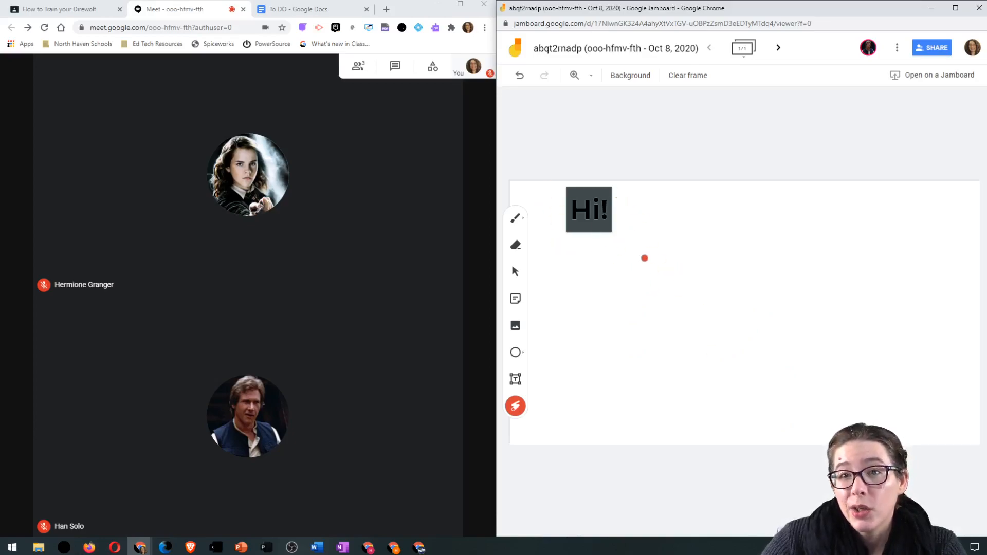
drag(652, 251, 875, 251)
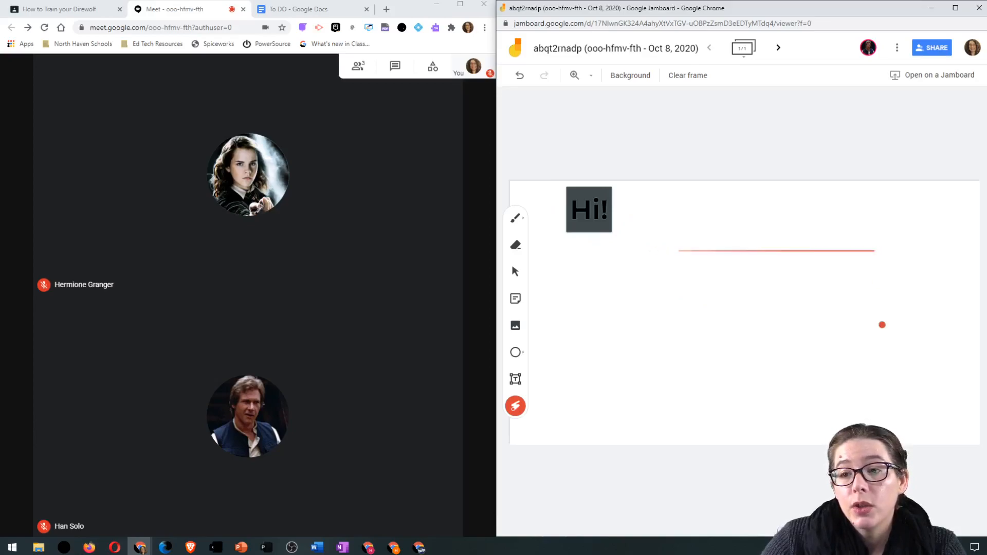
mouse_move(699, 251)
mouse_down()
mouse_move(695, 276)
mouse_move(844, 213)
mouse_move(718, 233)
mouse_up()
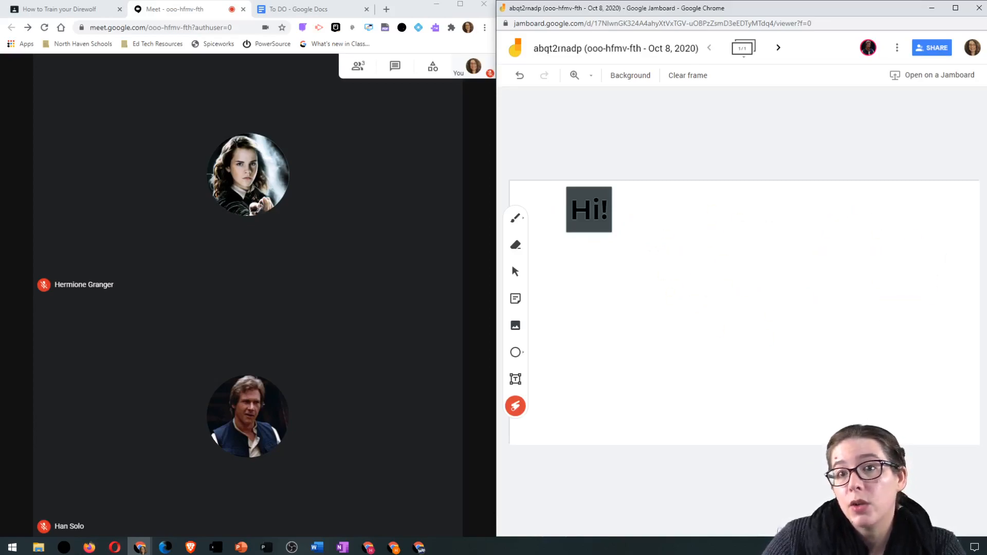
click(515, 218)
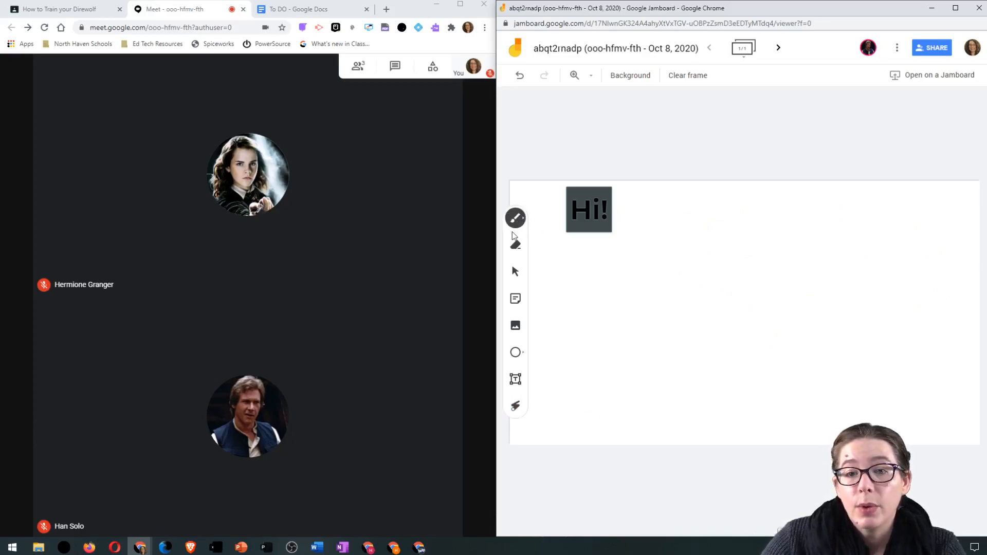
- Change the drawing tool's pen type and draw a black freehand loop in the right half of the frame
click(570, 217)
click(570, 242)
drag(880, 253, 832, 260)
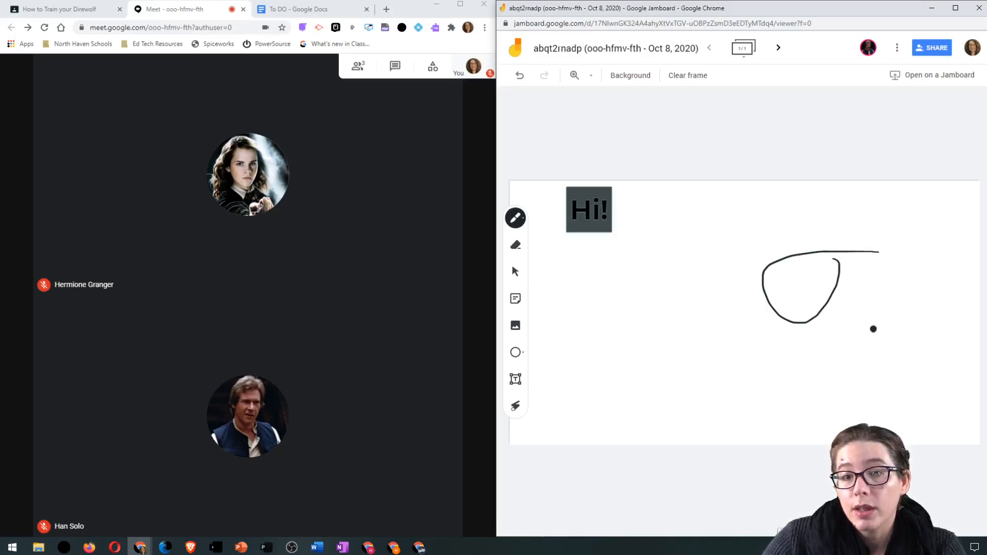
- Undo and redo the loop stroke twice, and finish by undoing it once more
key(ctrl+z)
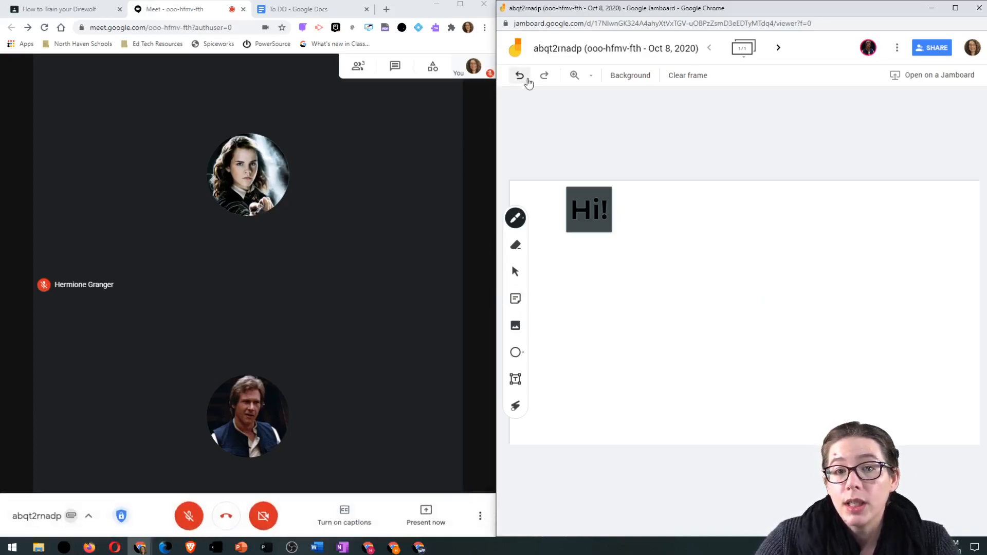
key(ctrl+y)
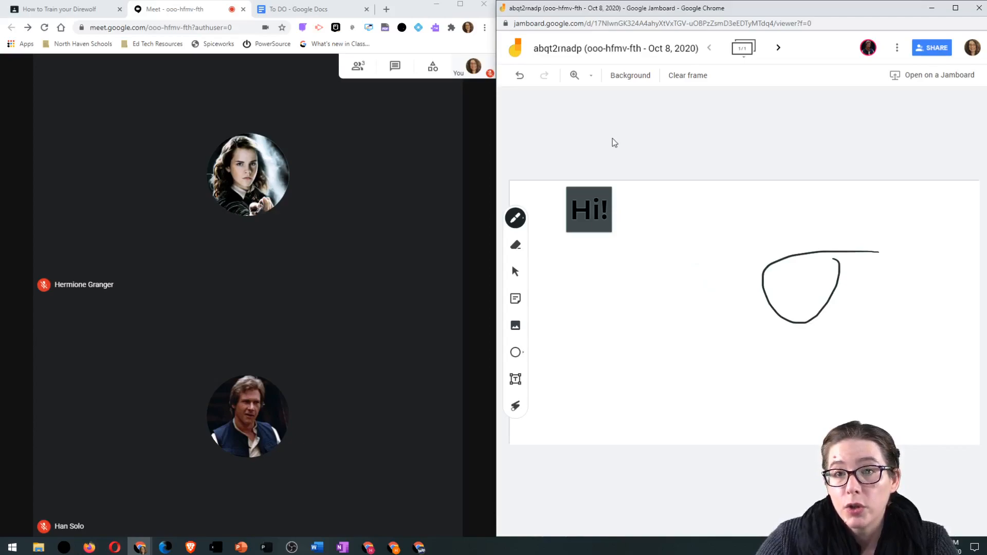
click(519, 76)
click(544, 76)
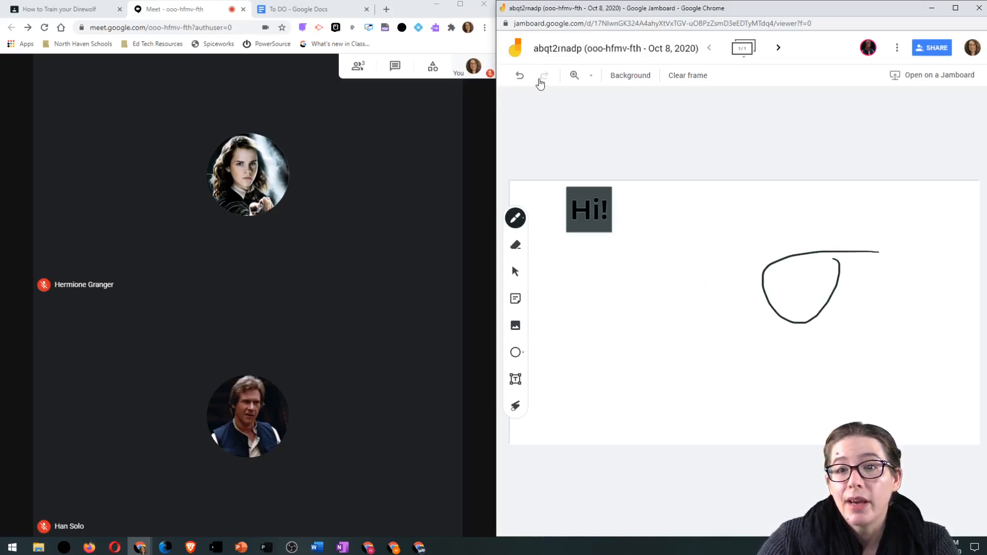
click(520, 76)
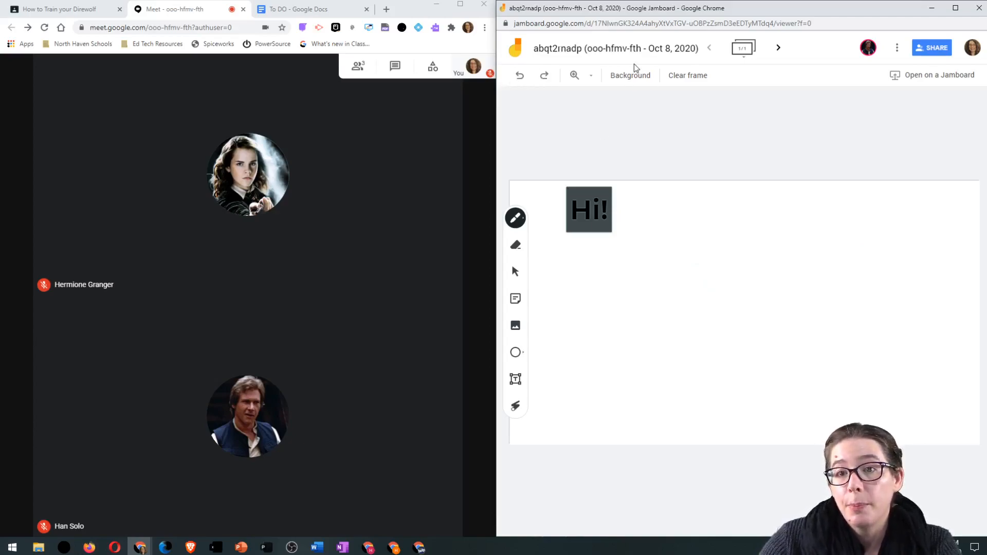
- Try the dotted, lined, graph and solid blue backgrounds on the frame, and settle on the black background
click(638, 77)
click(636, 100)
click(656, 100)
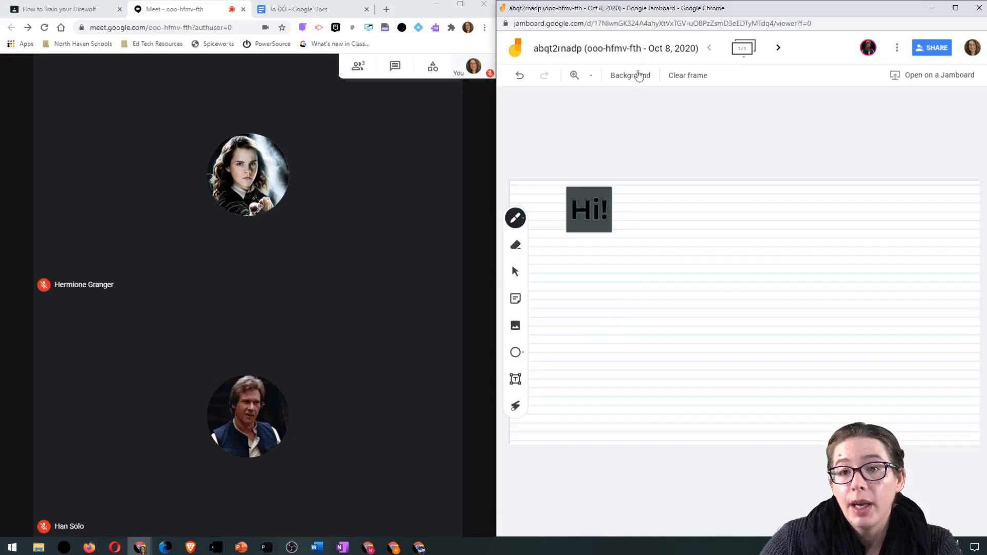
click(640, 76)
click(675, 98)
click(641, 77)
click(709, 97)
click(635, 79)
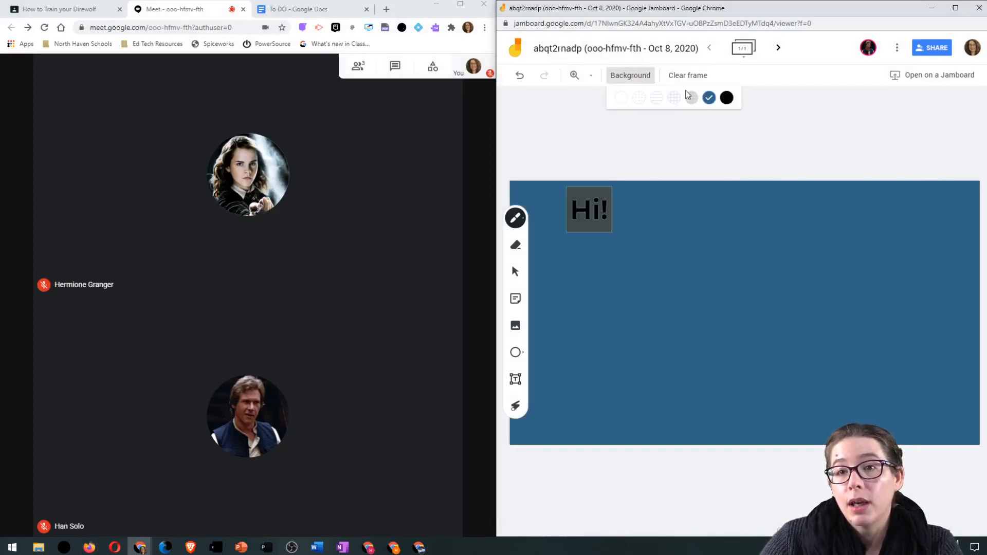
click(726, 99)
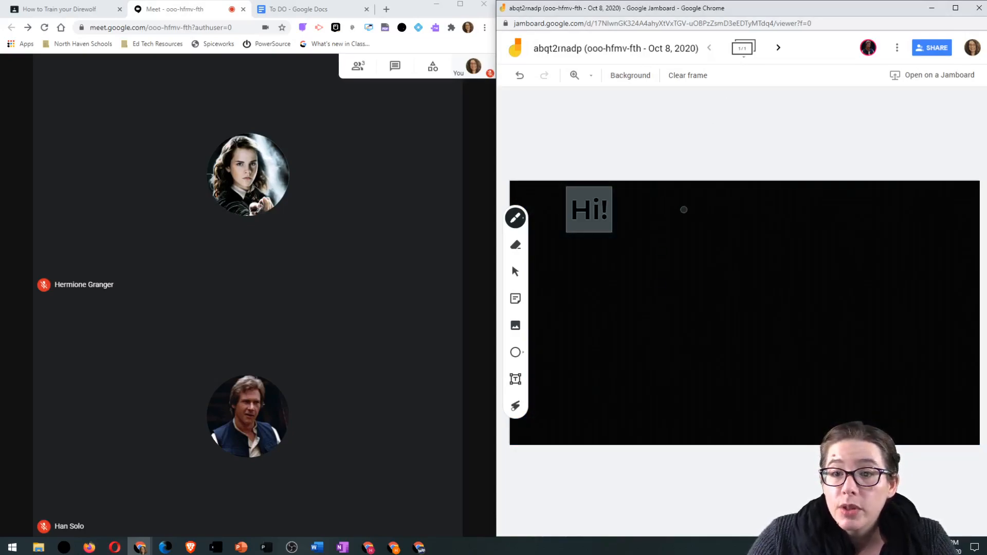
- Handwrite the vertical sum 1 + 2 with an answer line beneath it on the black frame, and switch to another window
drag(686, 207, 686, 236)
mouse_move(662, 277)
mouse_down()
mouse_move(683, 276)
mouse_move(673, 289)
mouse_move(692, 297)
mouse_move(756, 311)
mouse_up()
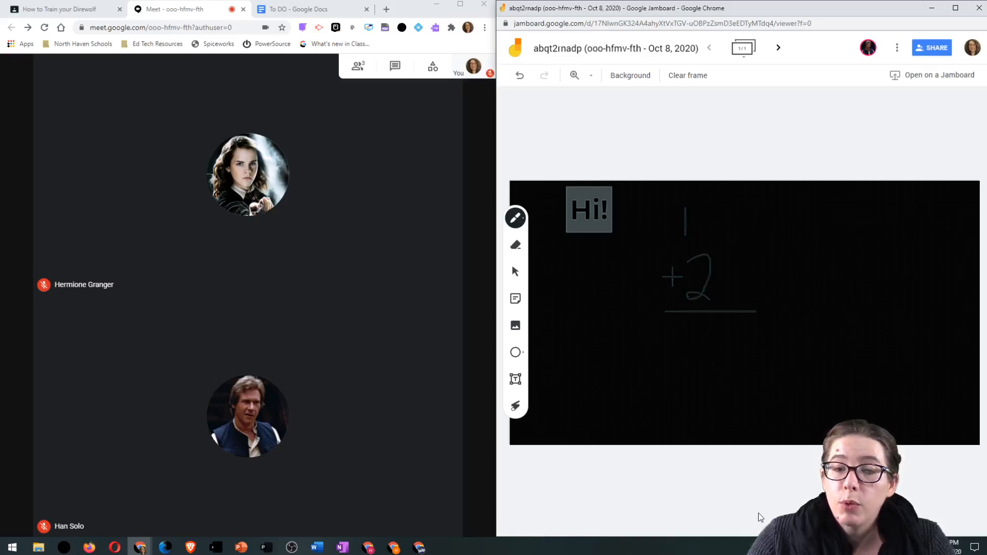
key(alt+Tab)
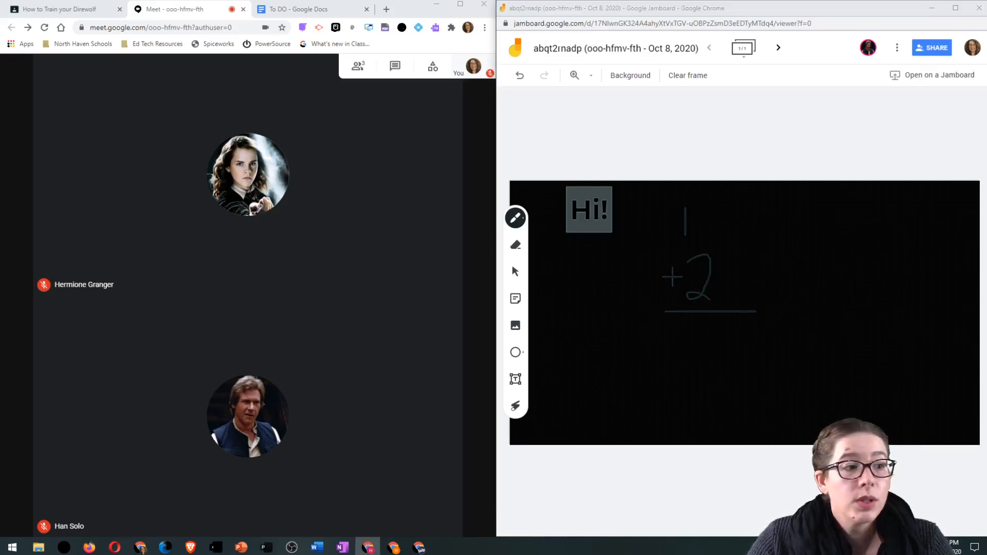